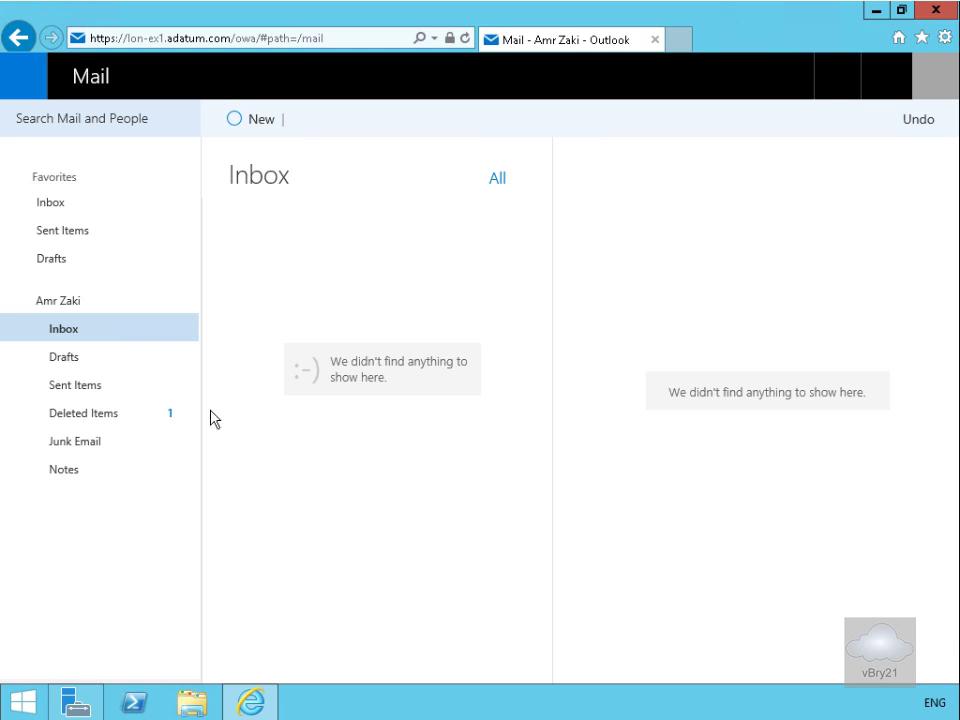
Step: Review the installed add-ins under Manage add-ins in the mailbox user's Outlook options, and return to the inbox
click(838, 72)
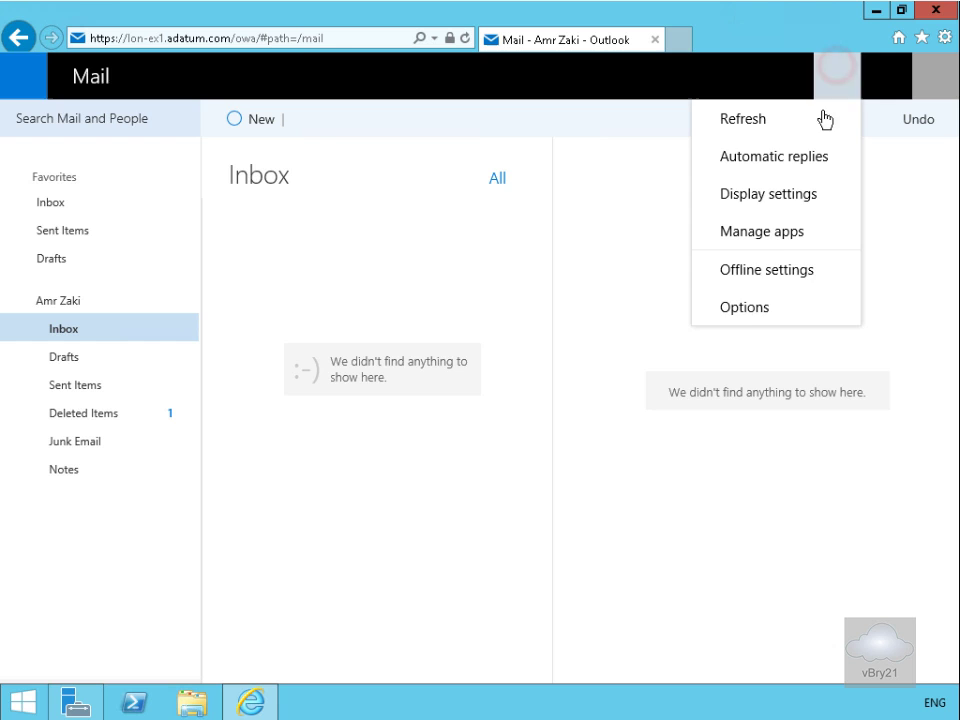
click(747, 307)
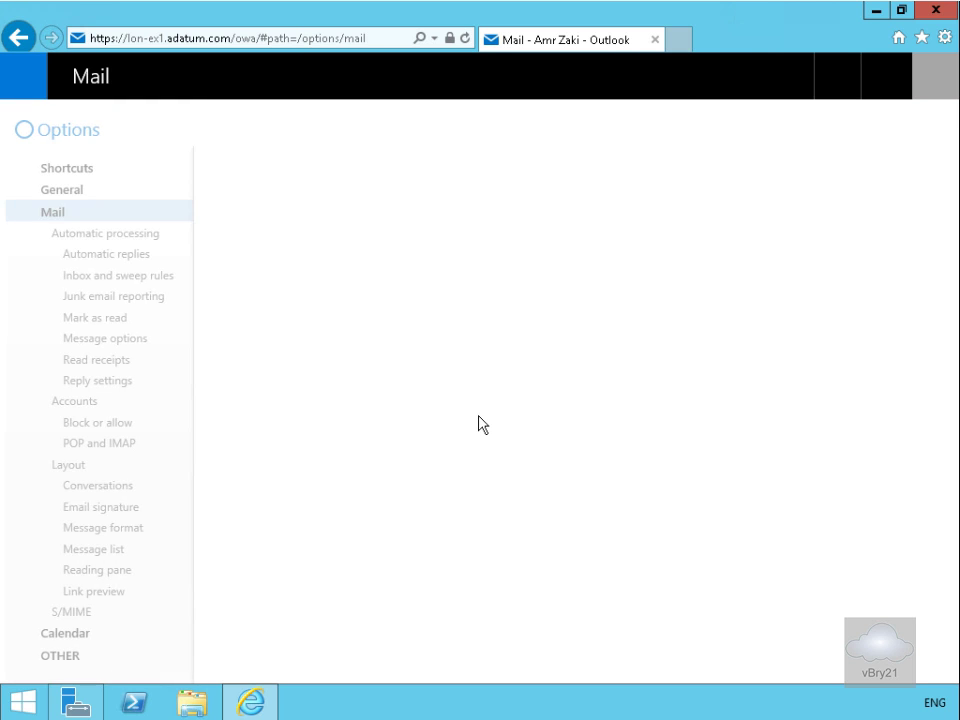
click(61, 192)
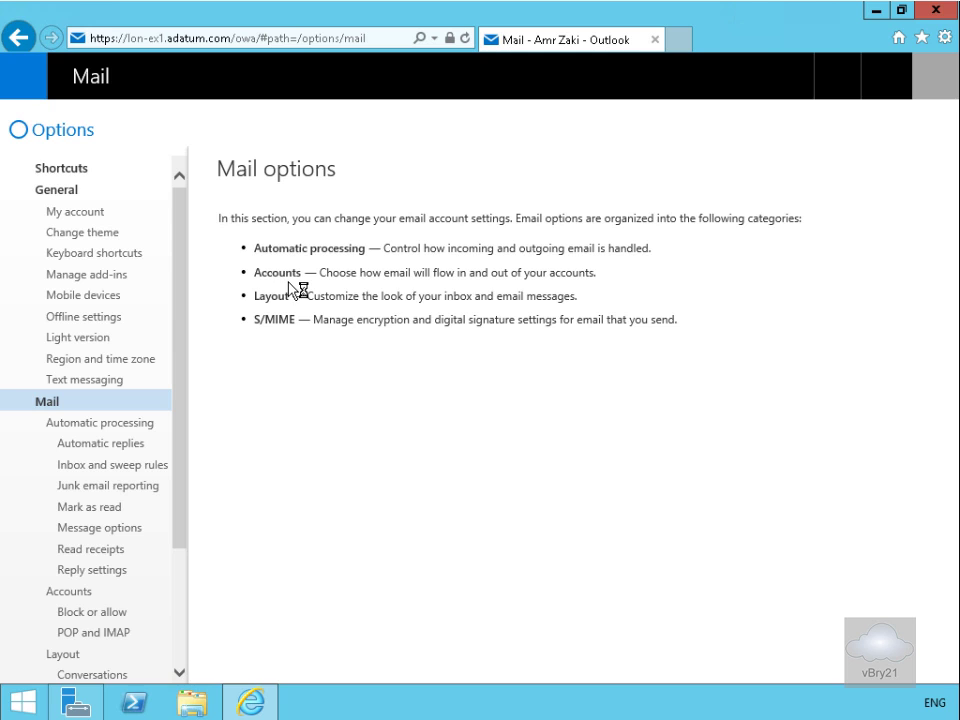
click(102, 274)
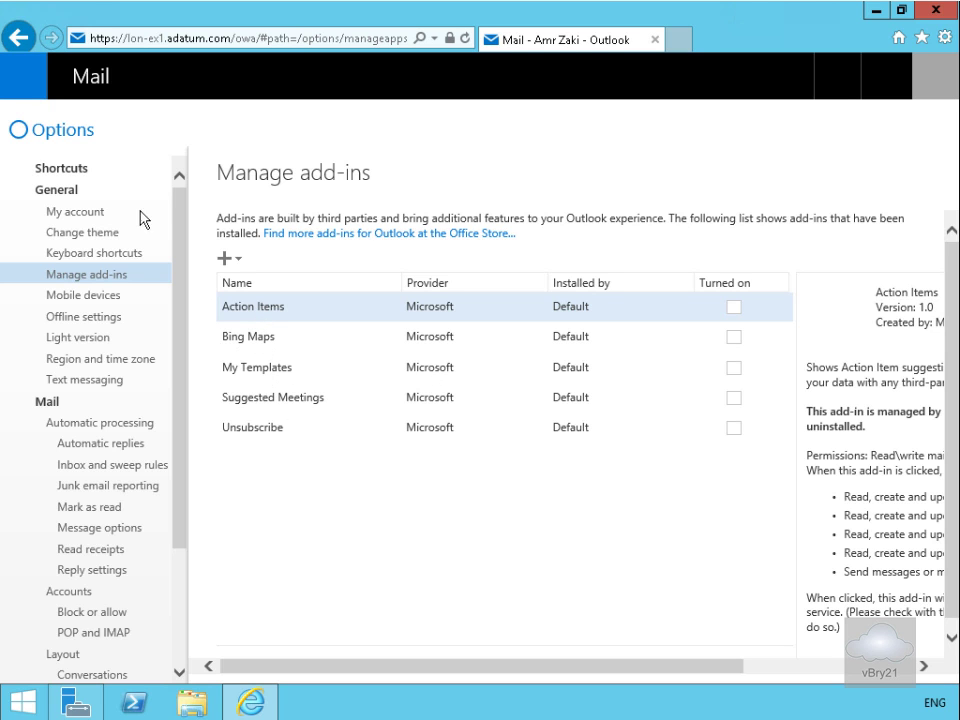
click(71, 130)
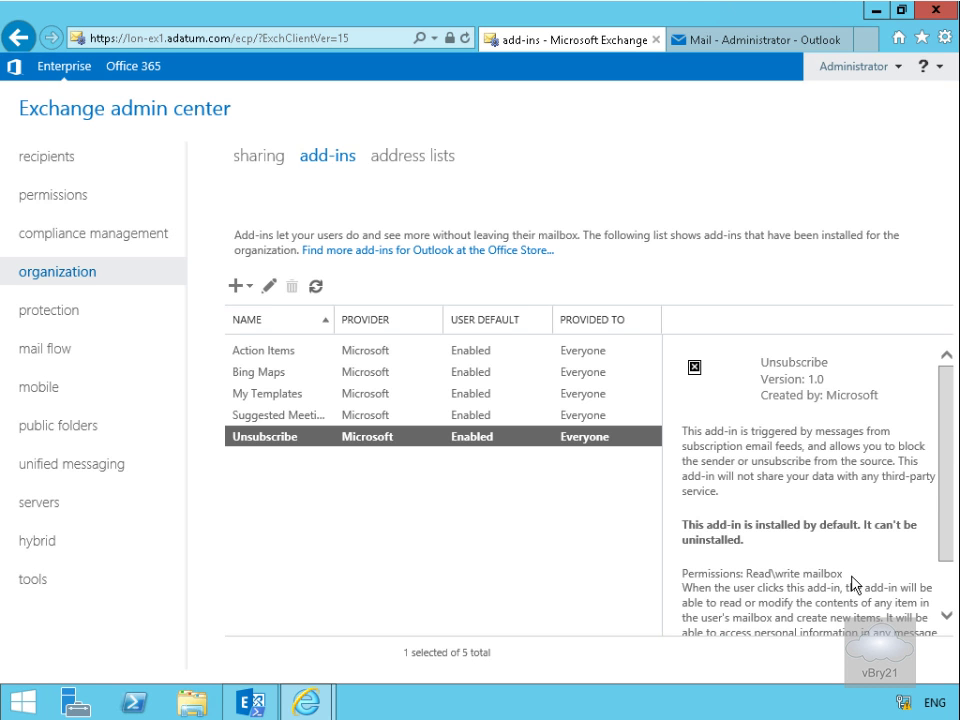
Step: In the Exchange admin center, make the Unsubscribe add-in unavailable to users in the organization and save the setting
click(317, 437)
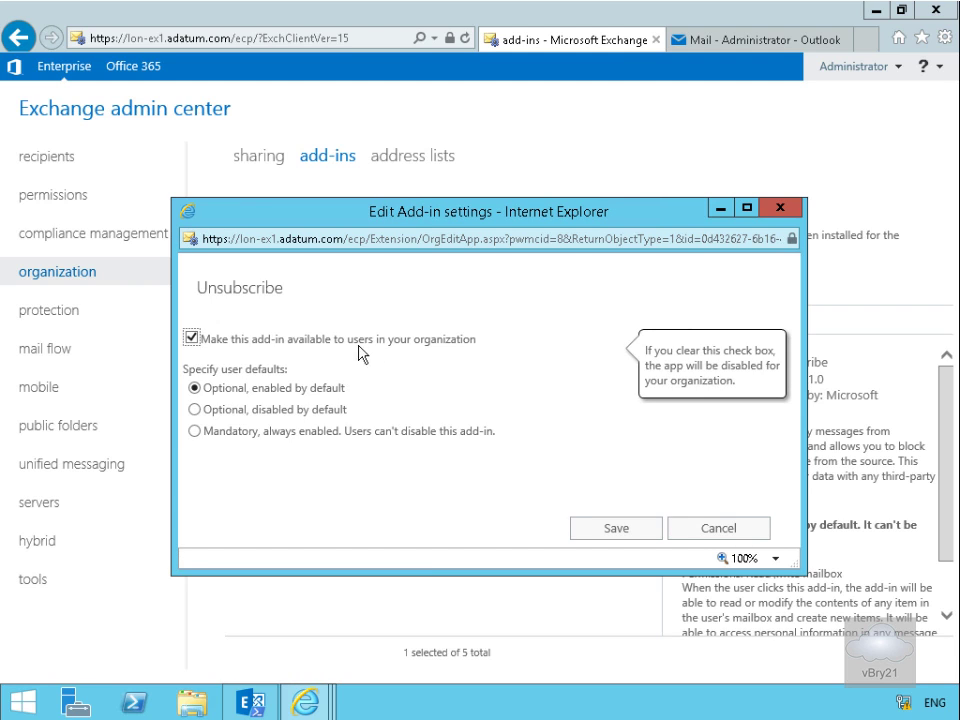
click(191, 338)
click(620, 530)
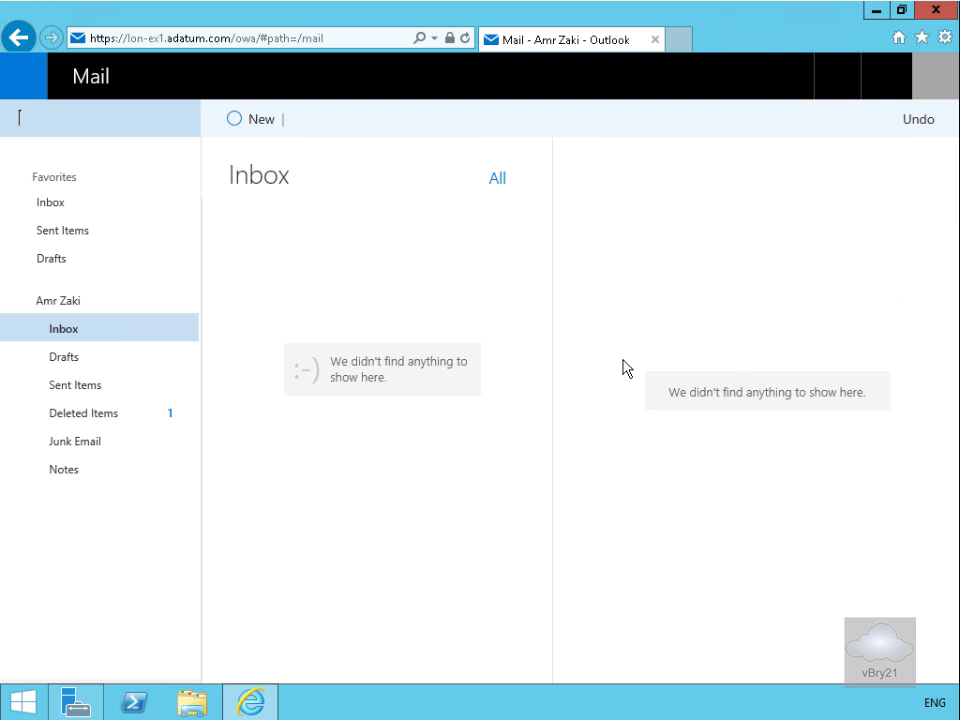
Step: Switch to the user's Outlook on the web, check its add-in list for Unsubscribe, and return to the inbox
click(848, 86)
click(778, 312)
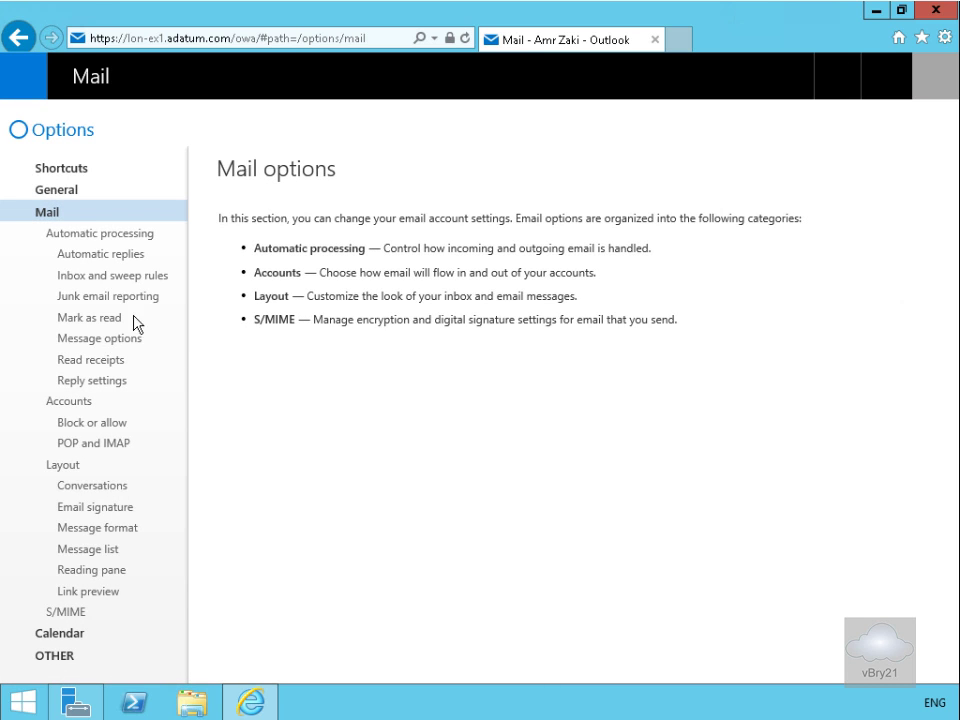
click(45, 188)
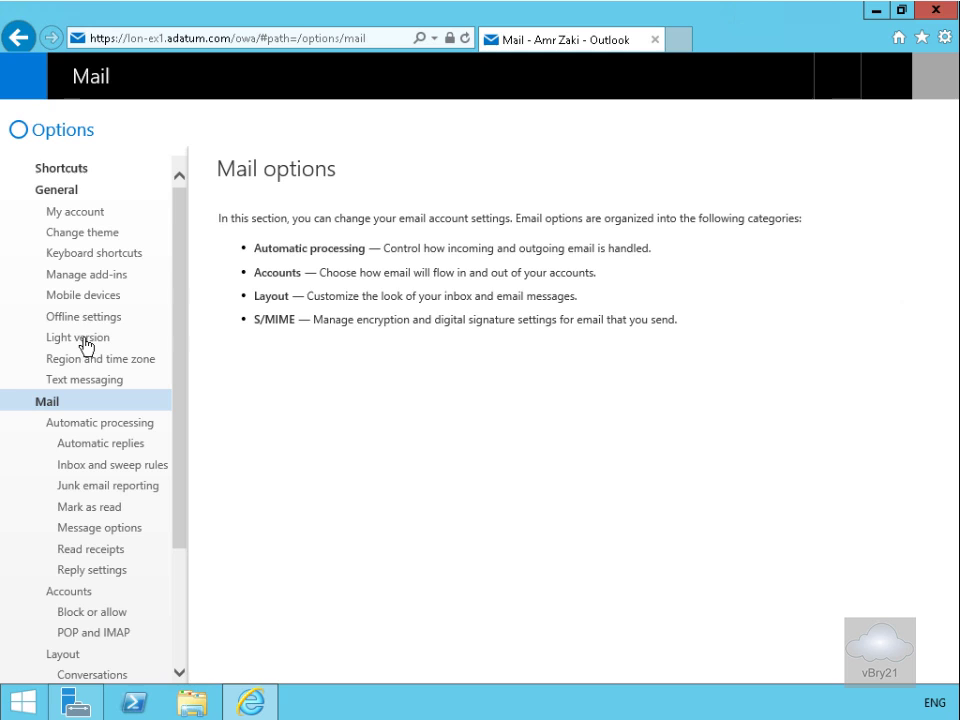
click(88, 278)
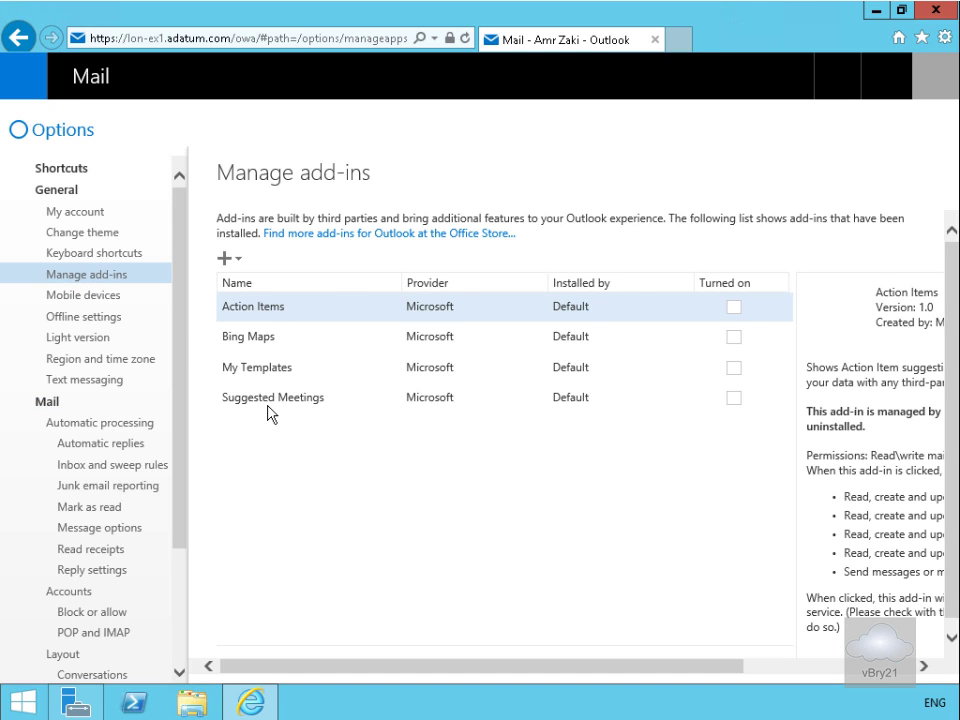
click(80, 131)
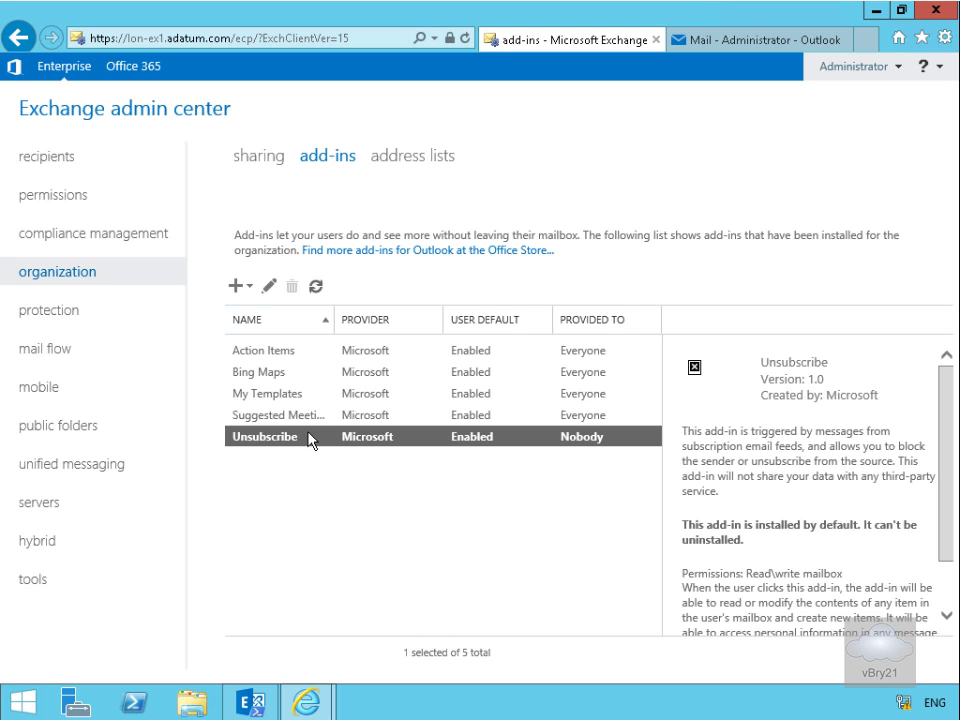
Step: Switch to the Exchange admin center, make the Unsubscribe add-in available to users in the organization again, and save
click(310, 440)
double_click(310, 440)
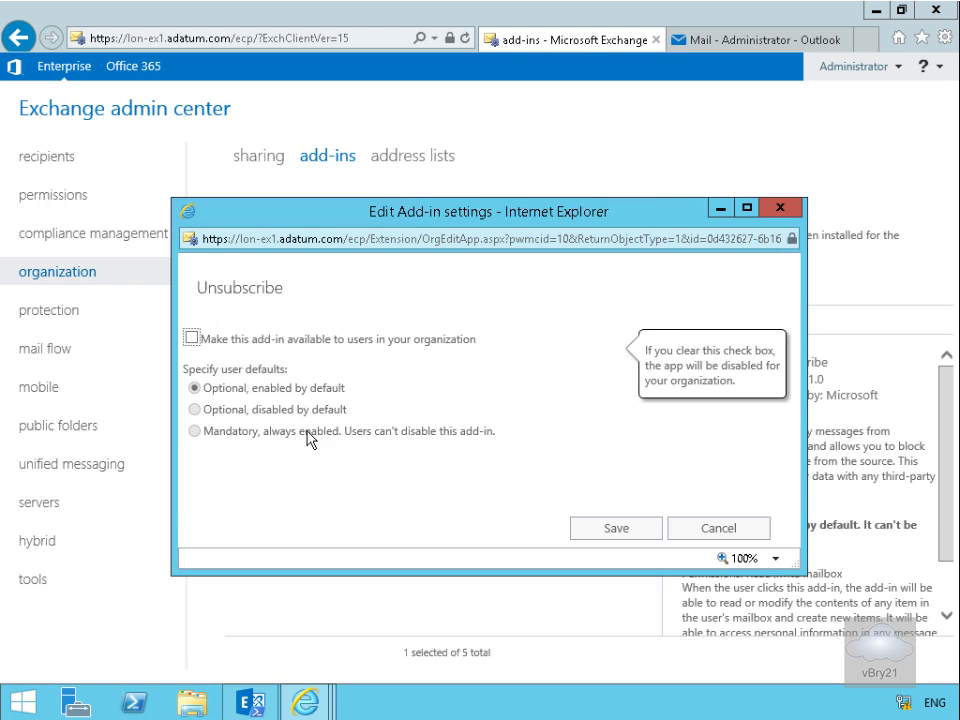
click(191, 337)
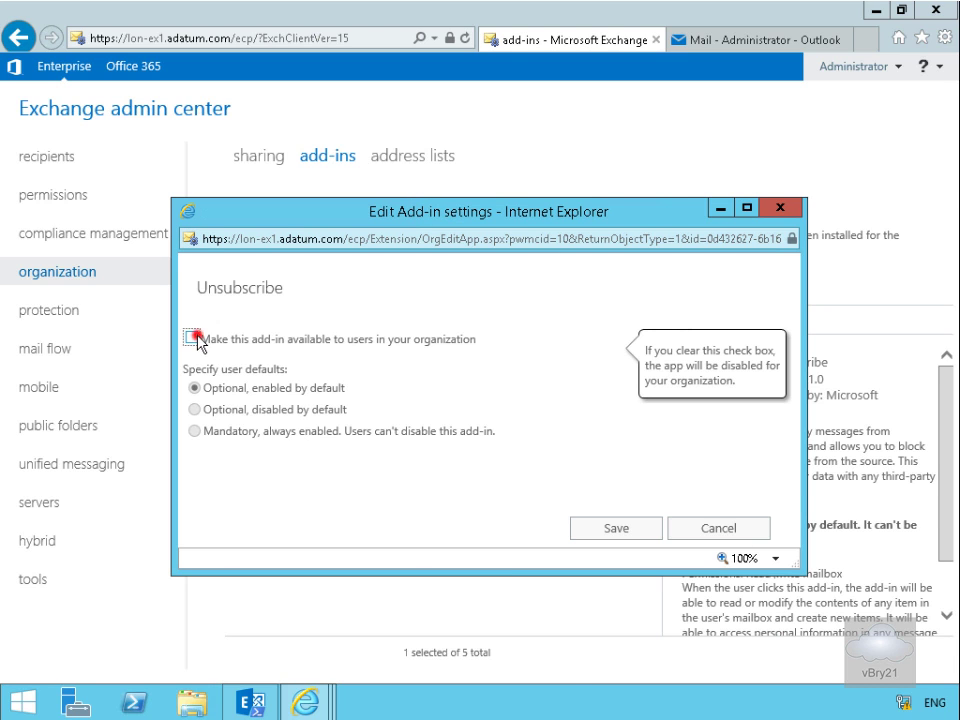
click(636, 530)
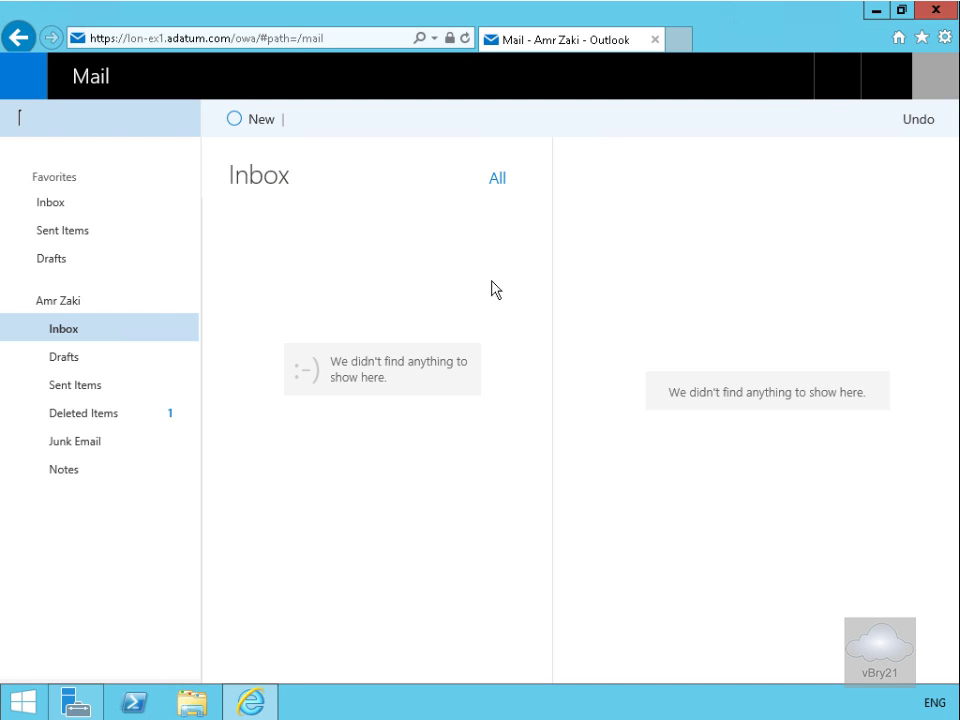
Step: Reopen the Manage add-ins page in the user's Outlook options to check whether Unsubscribe is offered again
click(831, 78)
click(745, 308)
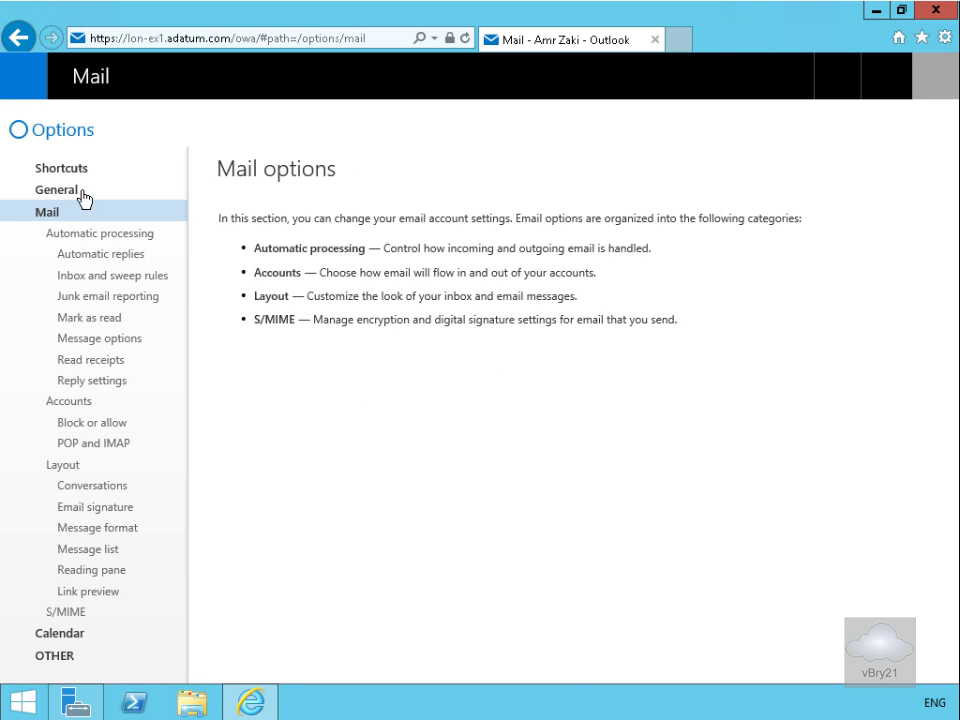
click(72, 190)
click(80, 274)
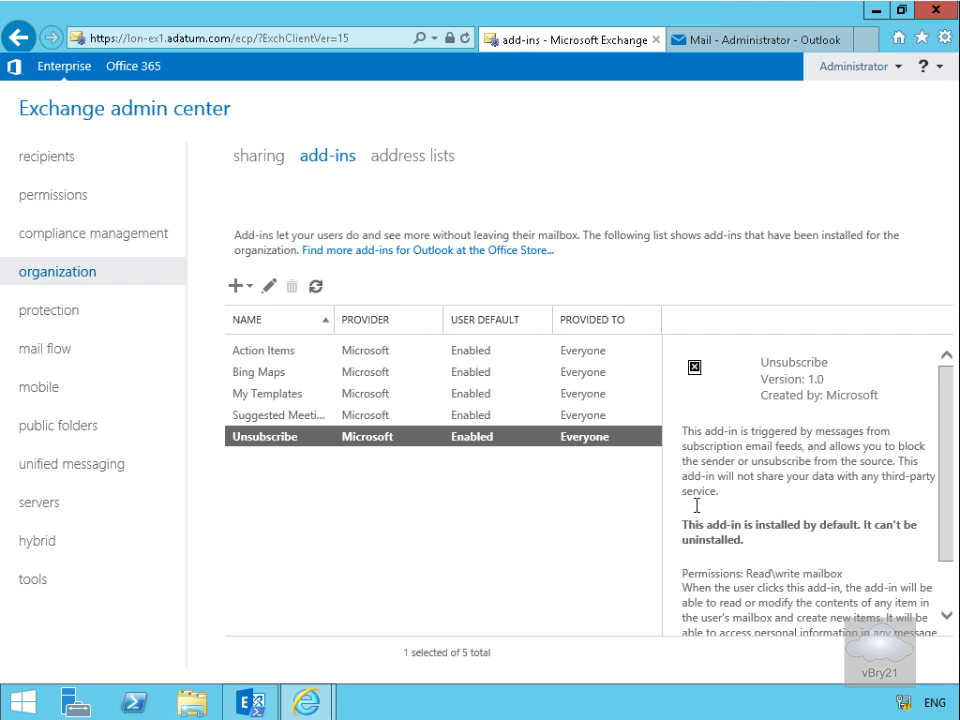
Step: Start a new message from the Administrator mailbox in Outlook on the web and add the test user as recipient
click(752, 38)
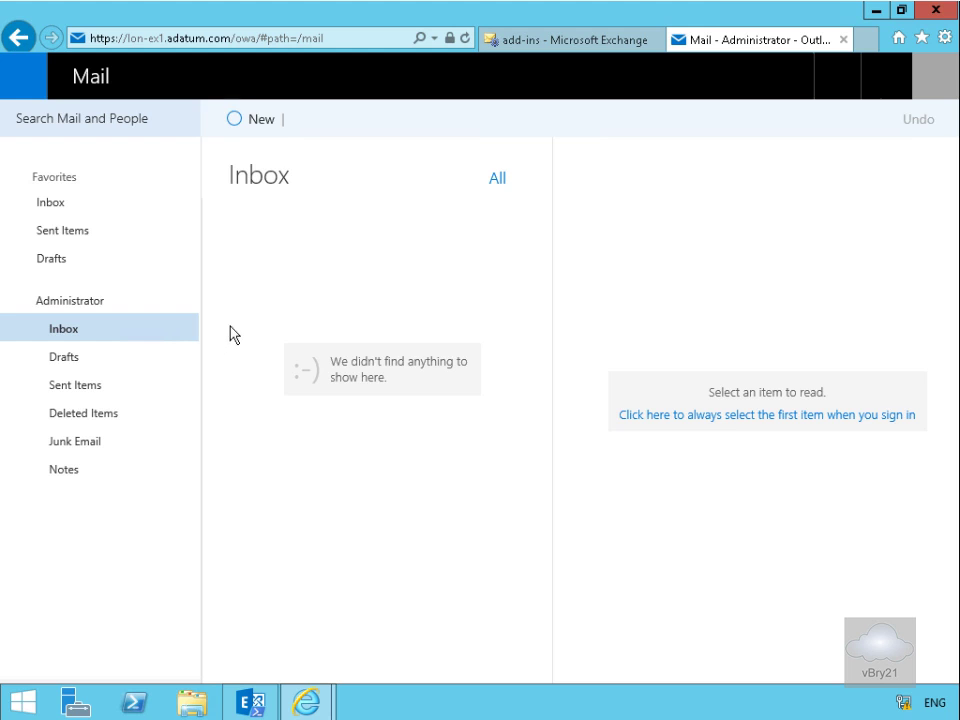
click(258, 119)
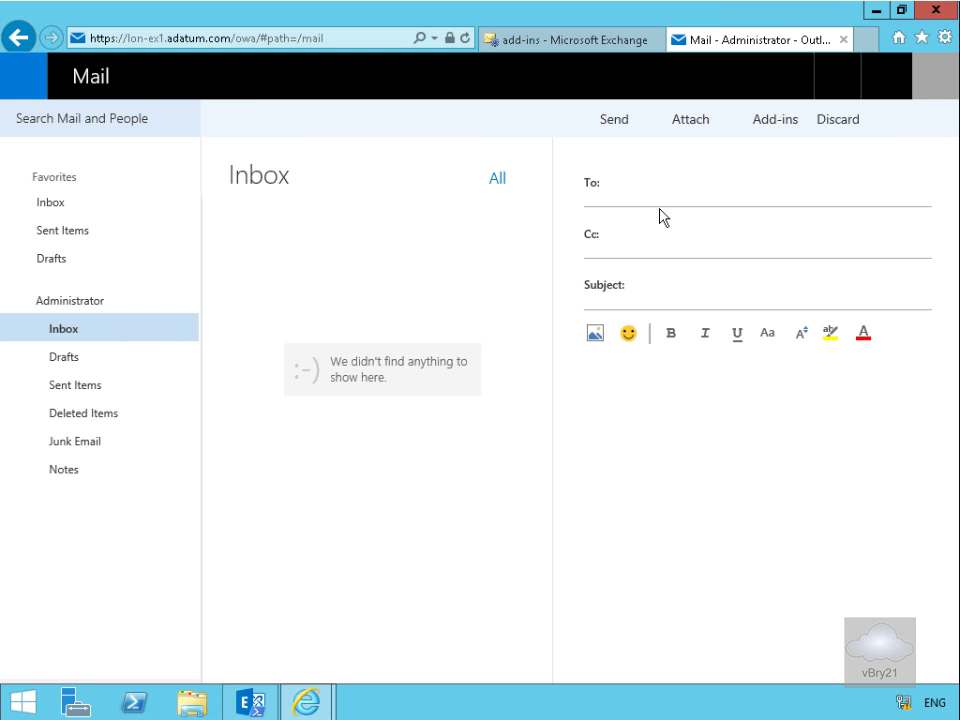
click(659, 190)
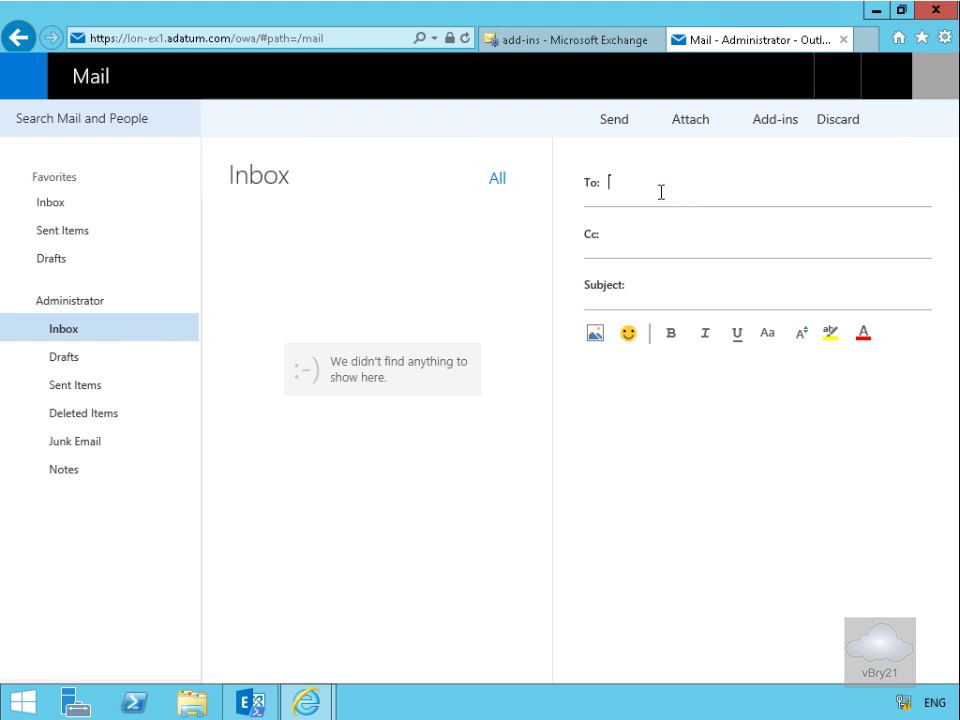
text(amr)
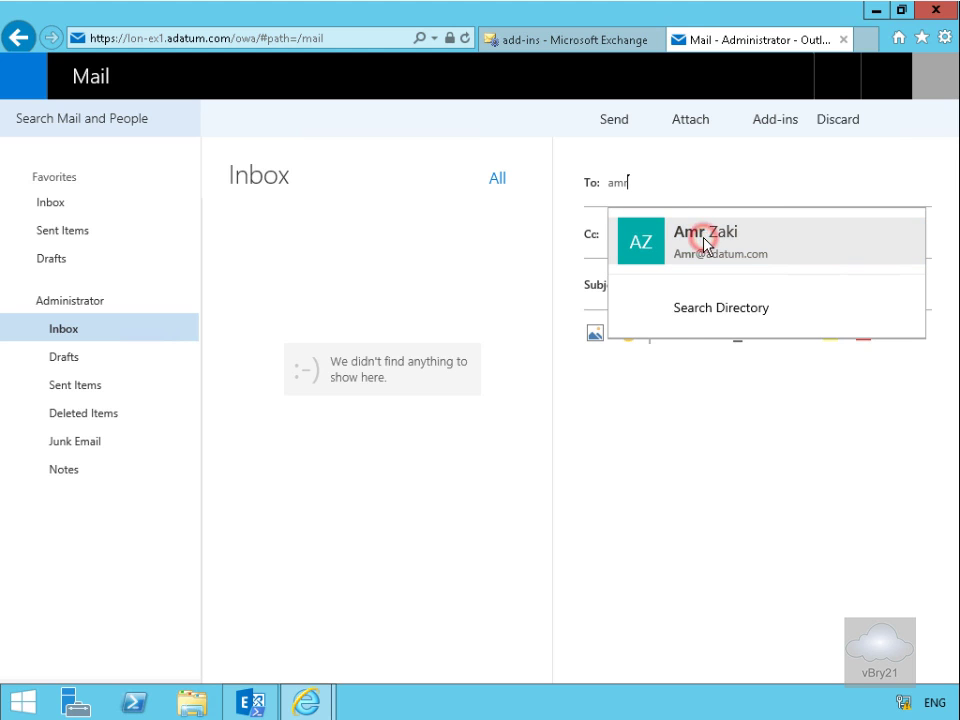
click(705, 244)
Step: Give the message the subject "Meeting request" and a body proposing to meet tomorrow at 10:00 AM at Microsoft Corp, and send it
click(684, 289)
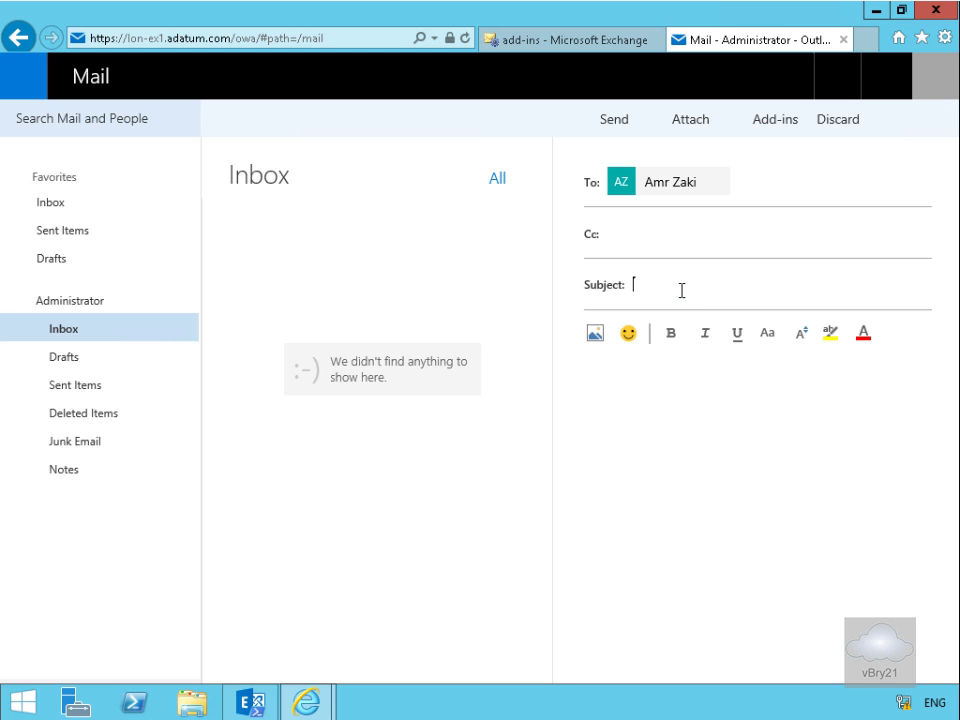
text(Meeting request)
key(ctrl+Return)
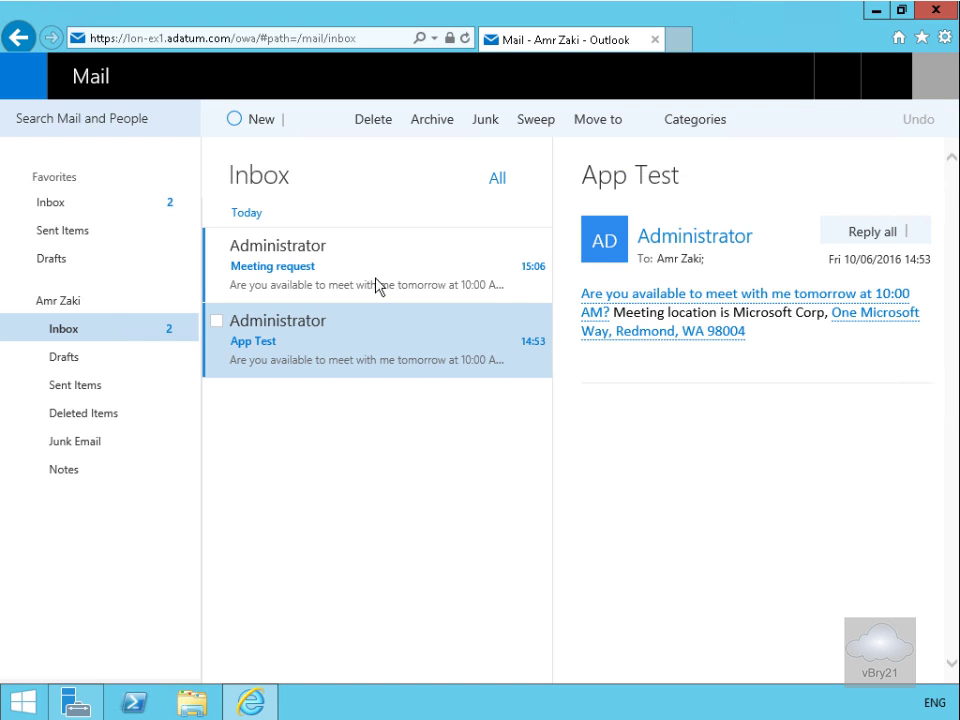
Step: In the user's inbox, view the "Meeting request" and "App Test" messages and examine the meeting and address text for add-in links
click(301, 266)
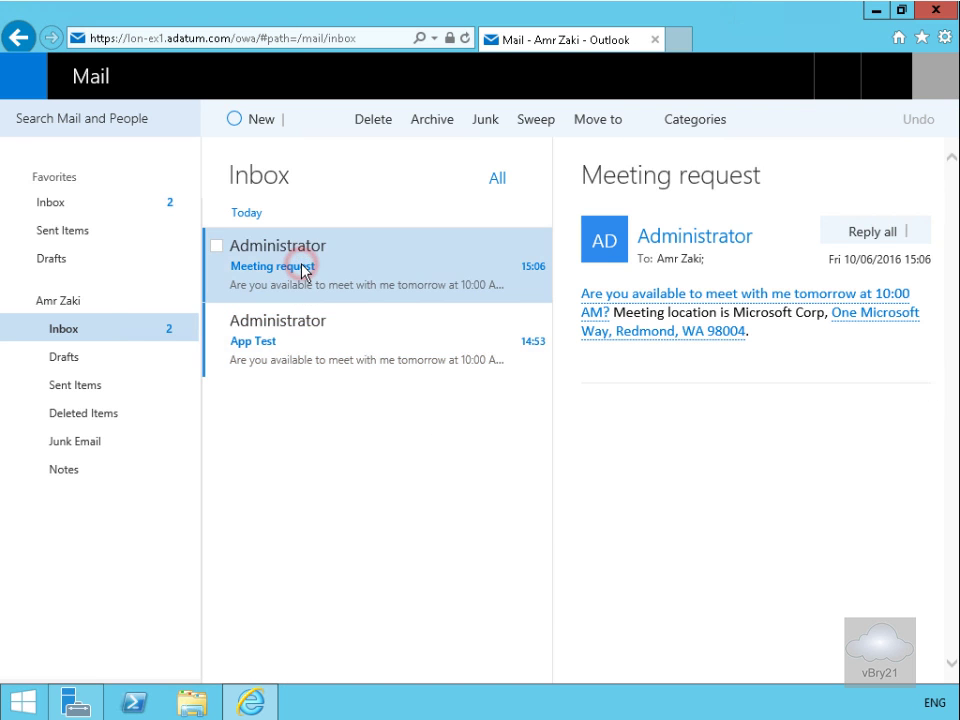
click(302, 324)
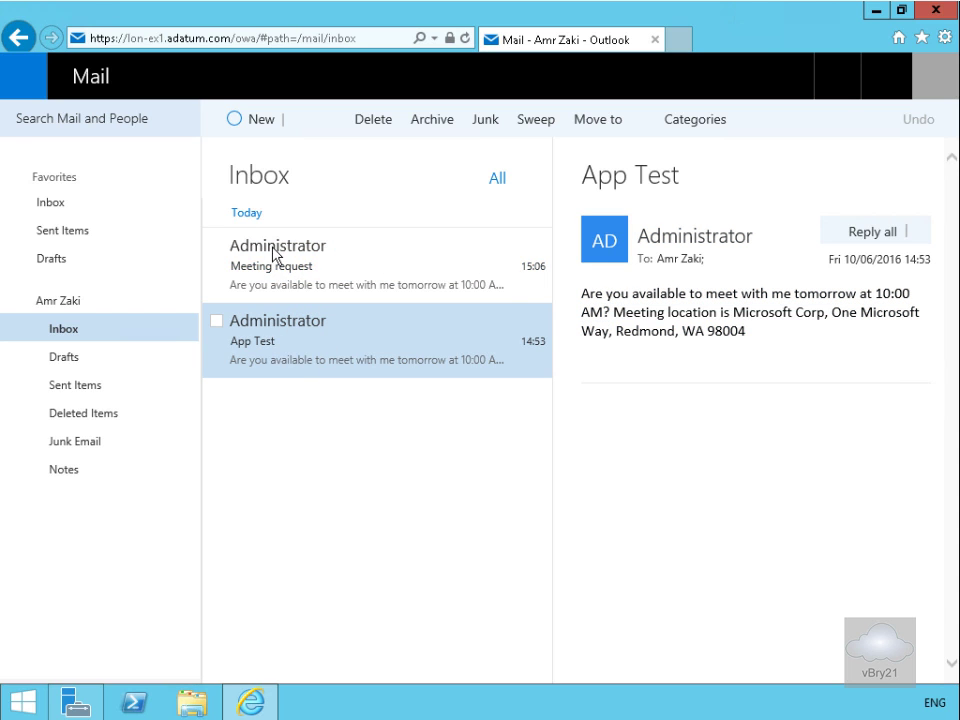
click(323, 277)
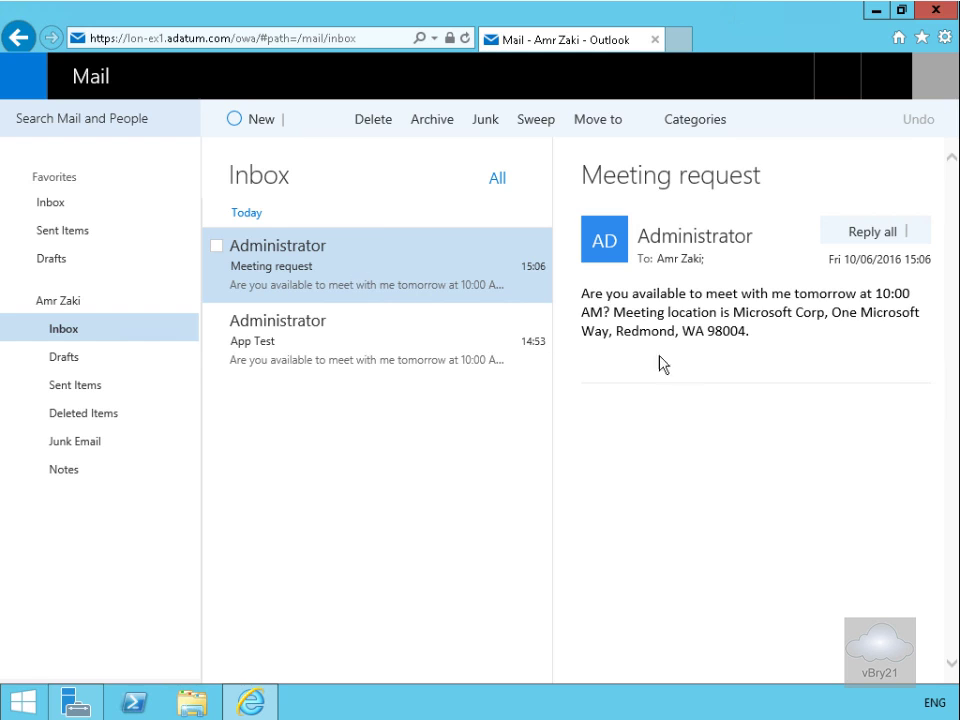
click(265, 272)
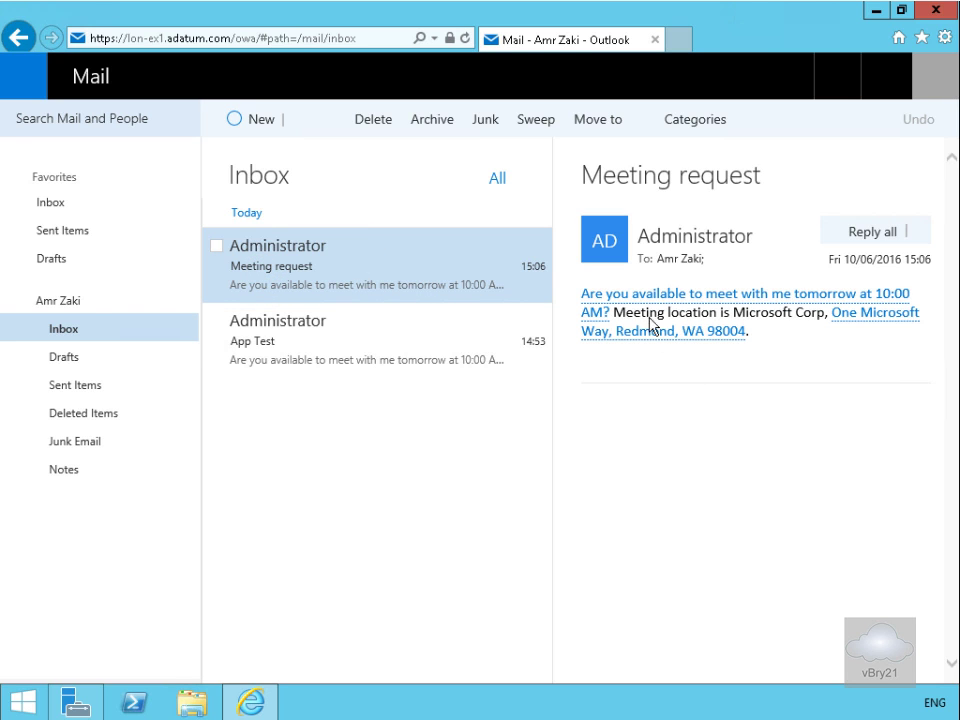